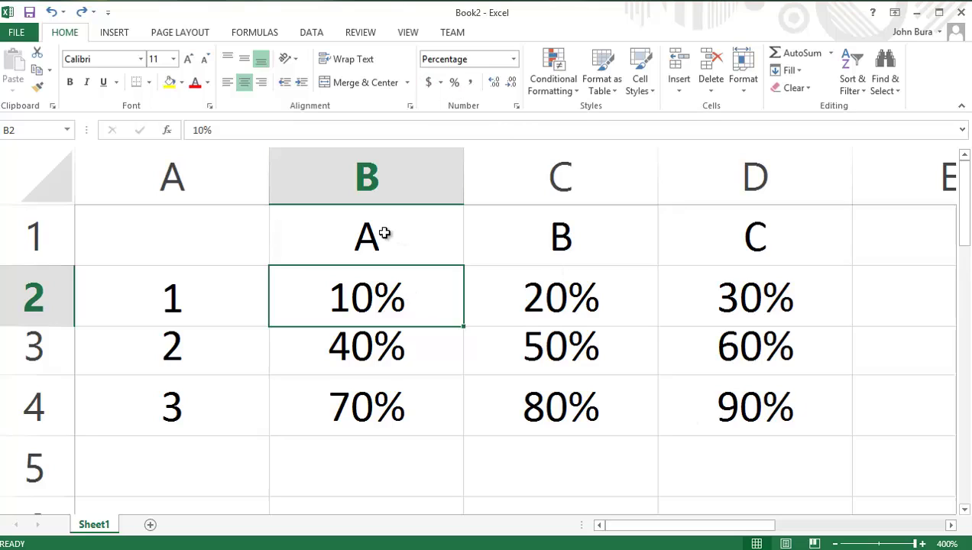
Review the number, alignment, font, border, fill and protection options in the cell formatting settings for B2.
right_click(431, 284)
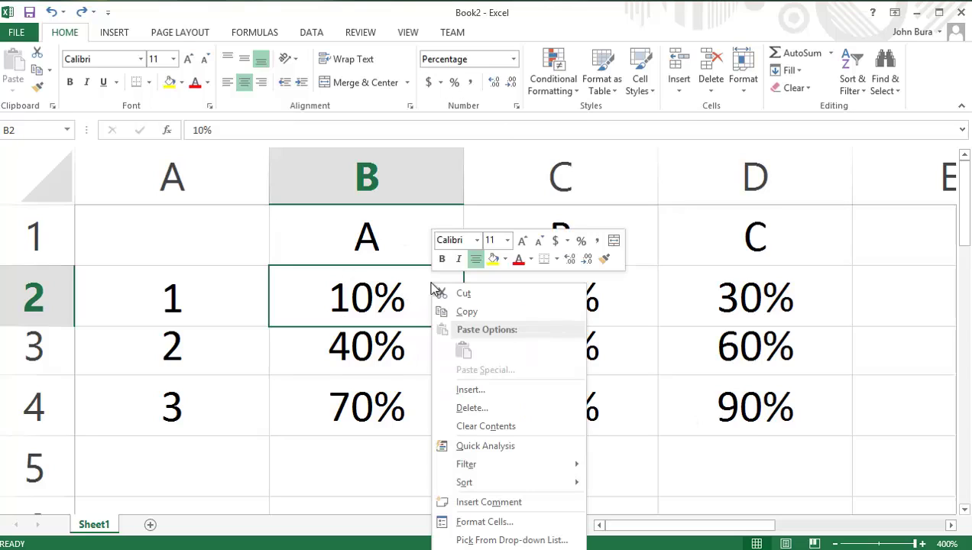
key("Escape")
key("ctrl+1")
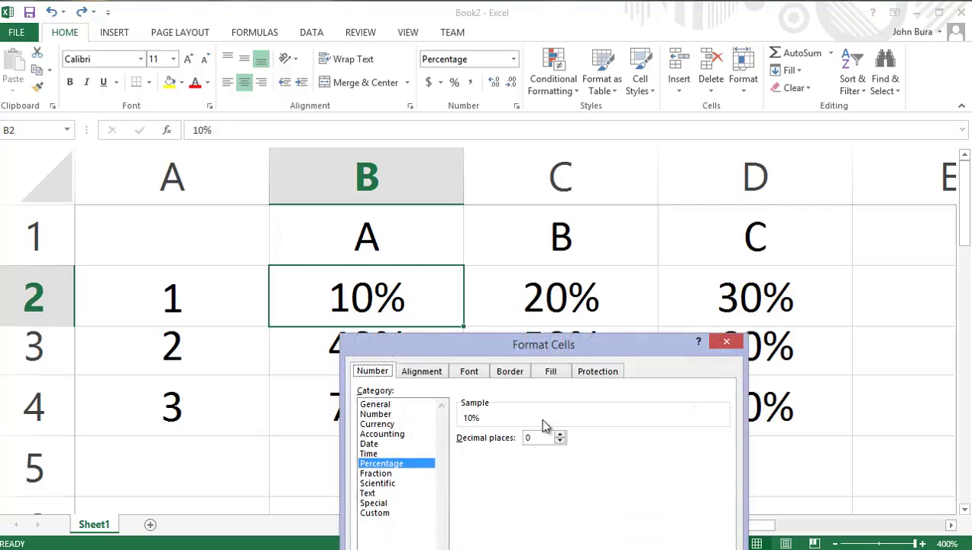
left_click_drag(552, 282, 525, 137)
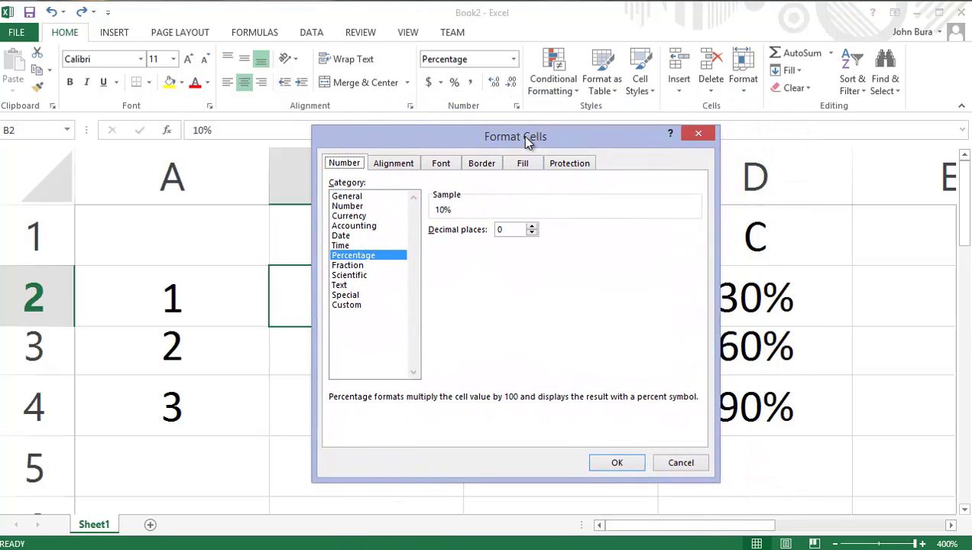
left_click(394, 169)
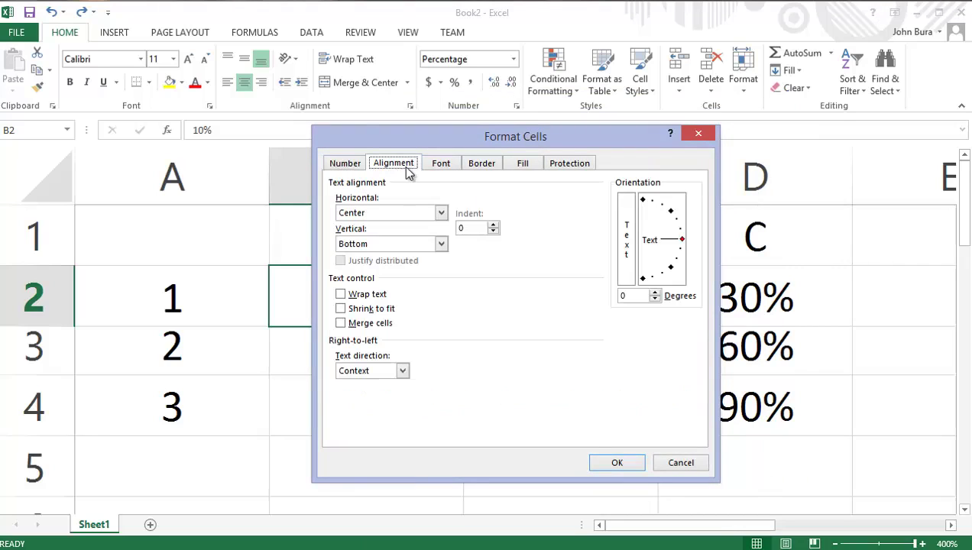
left_click(444, 164)
left_click(489, 164)
left_click(535, 165)
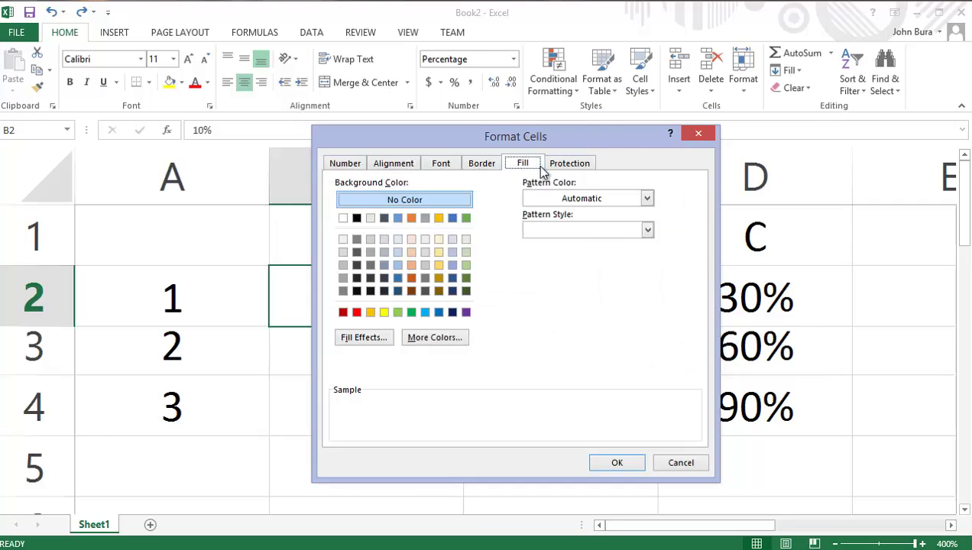
left_click(555, 167)
left_click(523, 164)
left_click(481, 164)
left_click(441, 163)
left_click(394, 164)
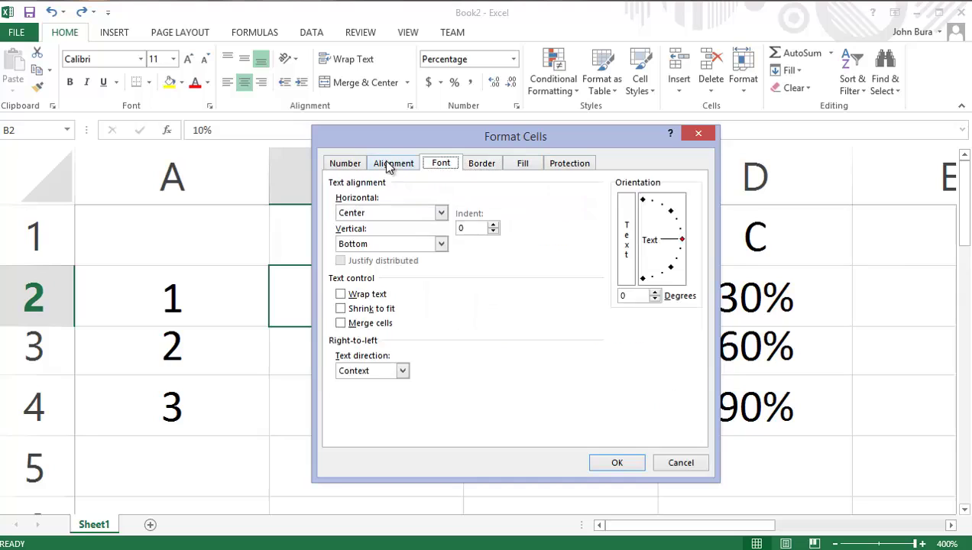
left_click(344, 164)
left_click(663, 463)
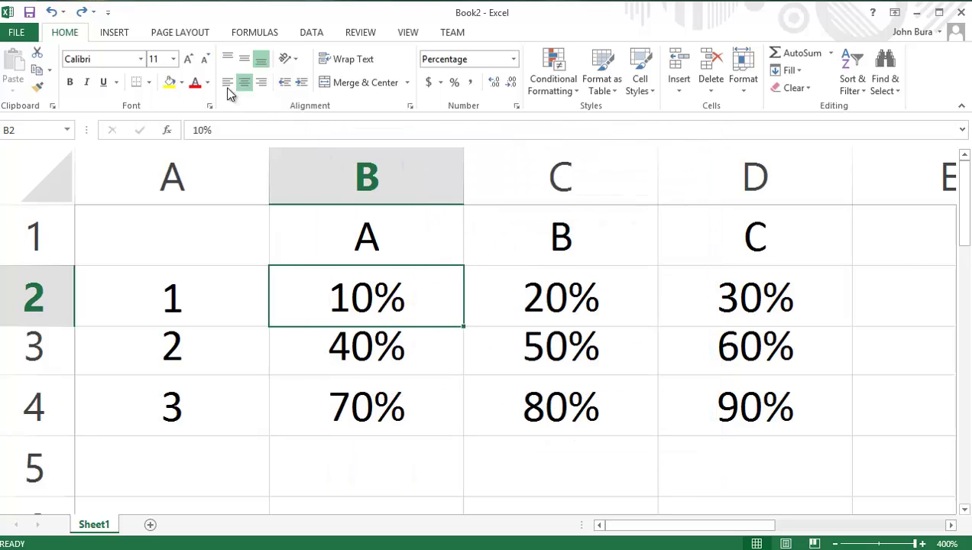
left_click(187, 33)
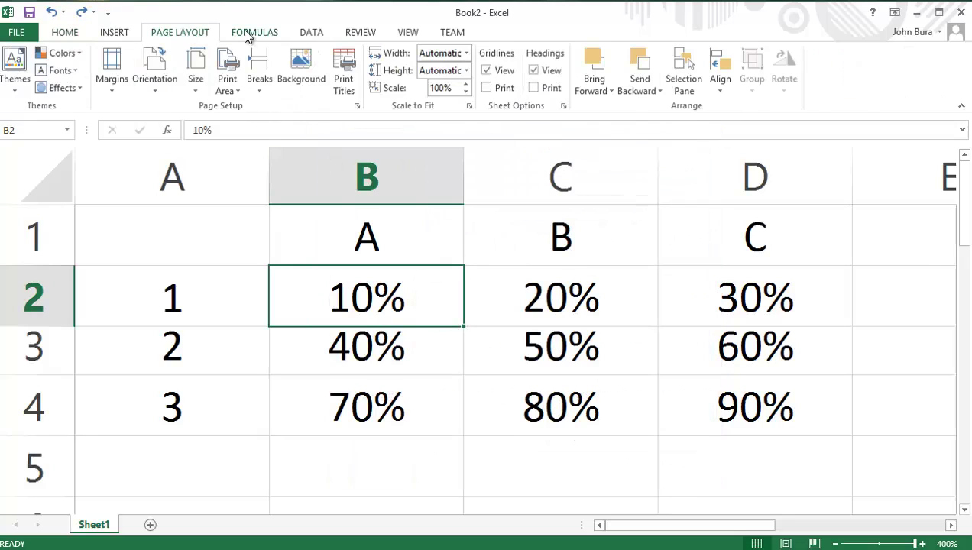
left_click(116, 32)
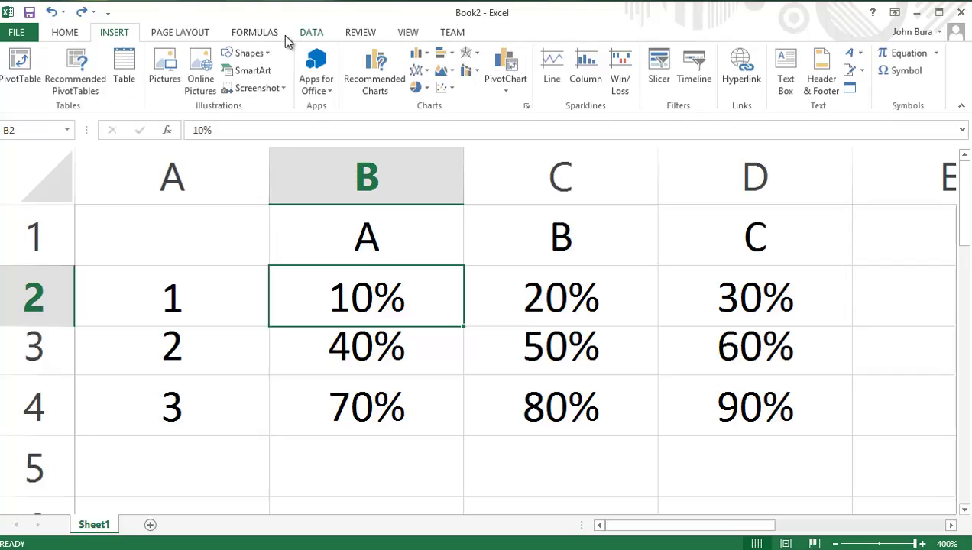
left_click(281, 35)
left_click(306, 37)
left_click(361, 35)
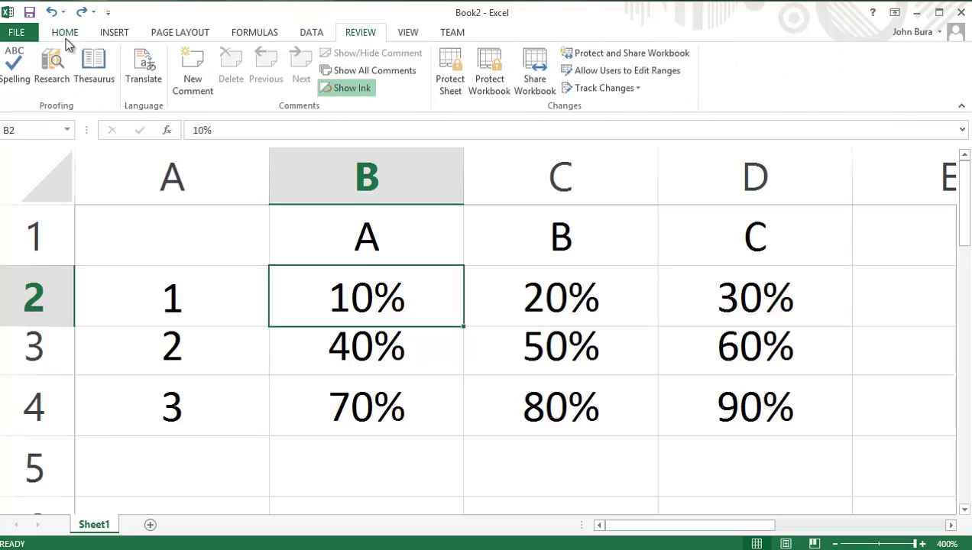
left_click(75, 35)
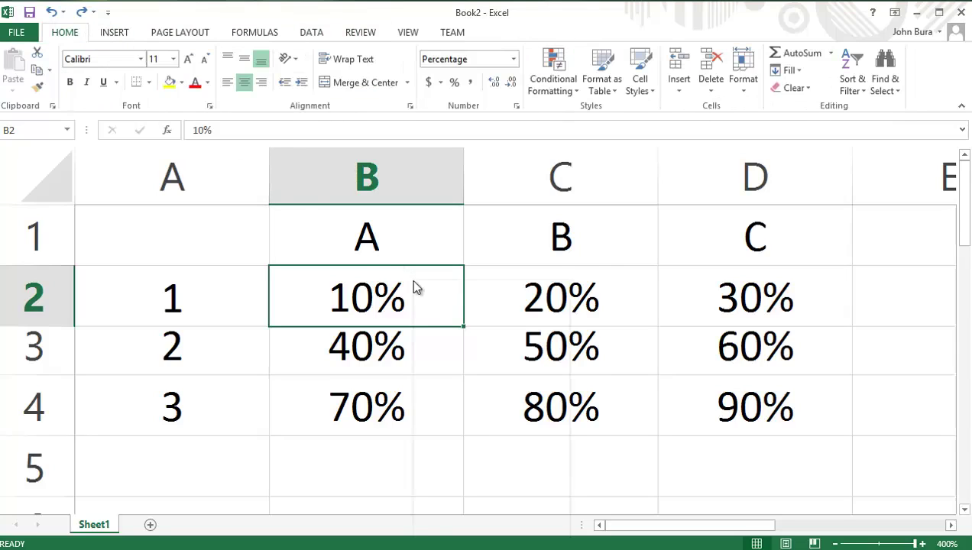
Try the Number format with 0 decimal places on cell B2 and restore its percentage format.
right_click(411, 279)
left_click(497, 521)
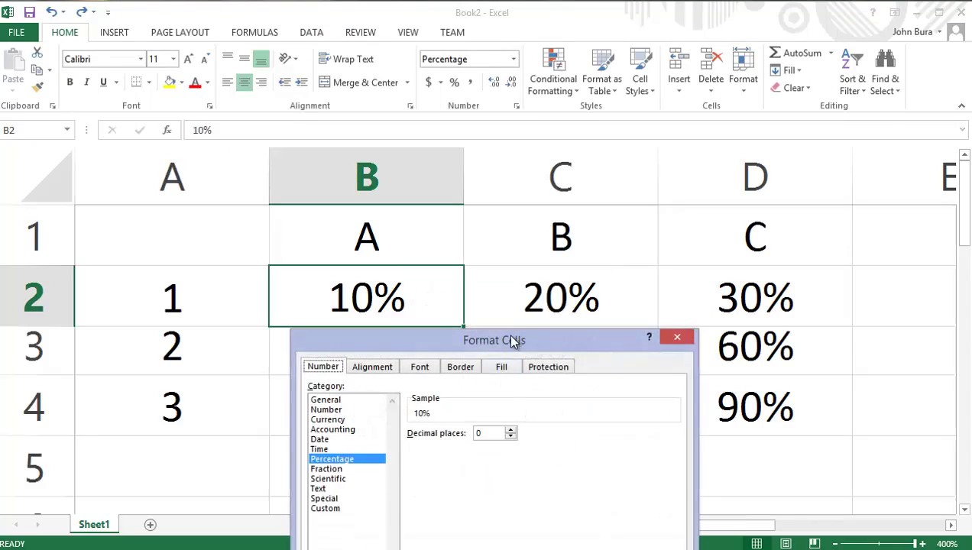
left_click_drag(515, 340, 493, 162)
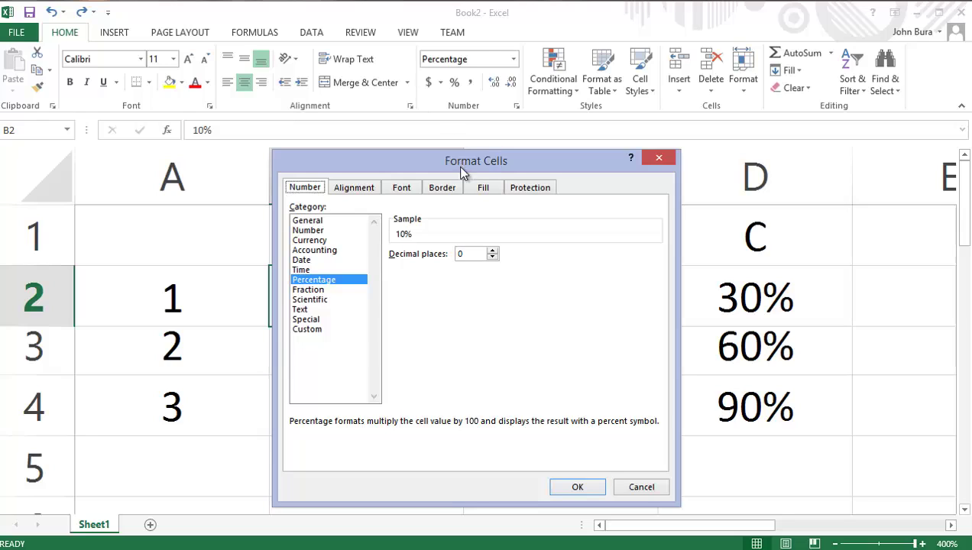
left_click(310, 230)
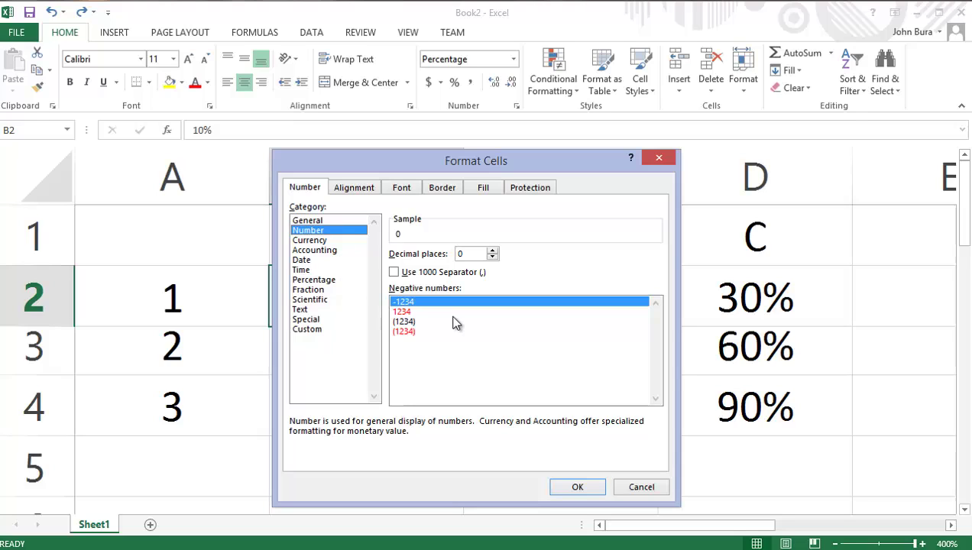
left_click(577, 487)
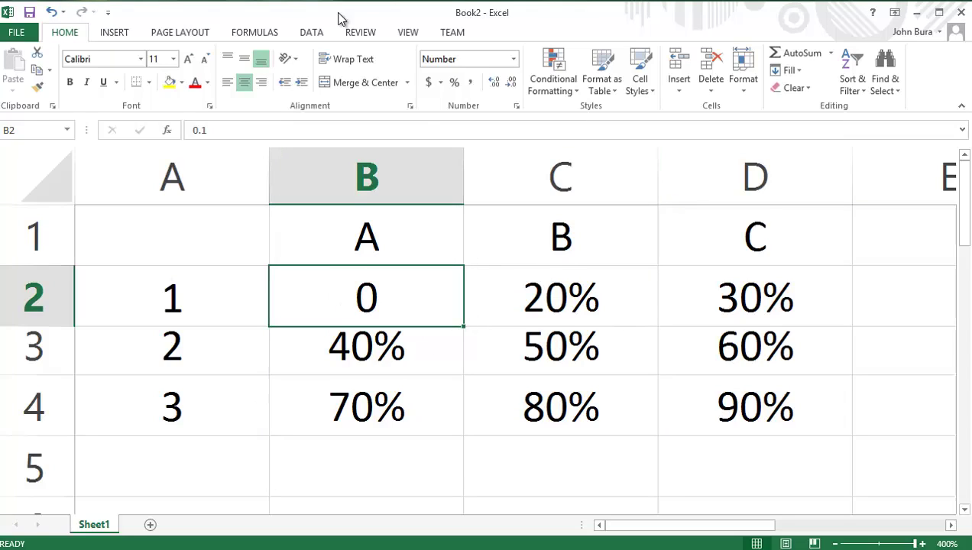
key("ctrl+shift+5")
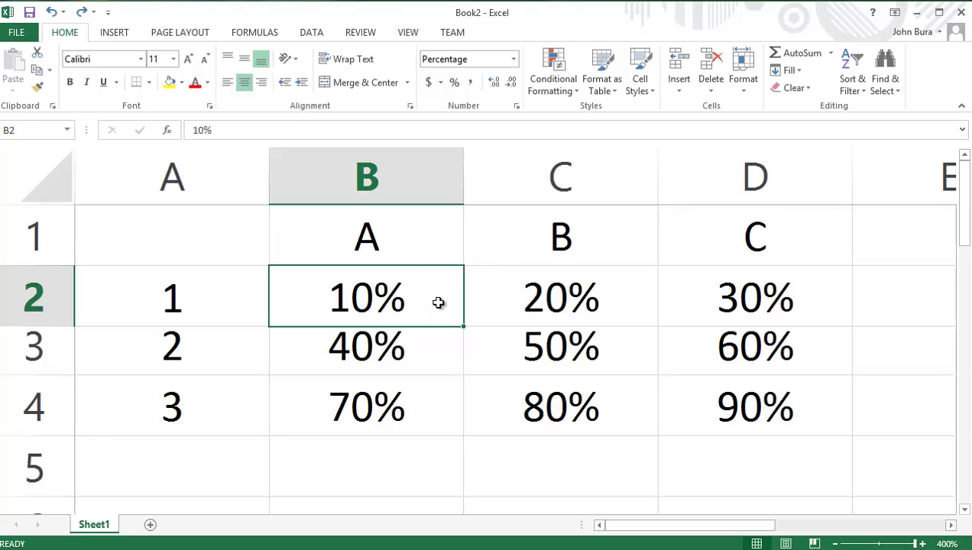
Format cell B2 as a Number with 1 decimal place.
right_click(439, 284)
left_click(529, 526)
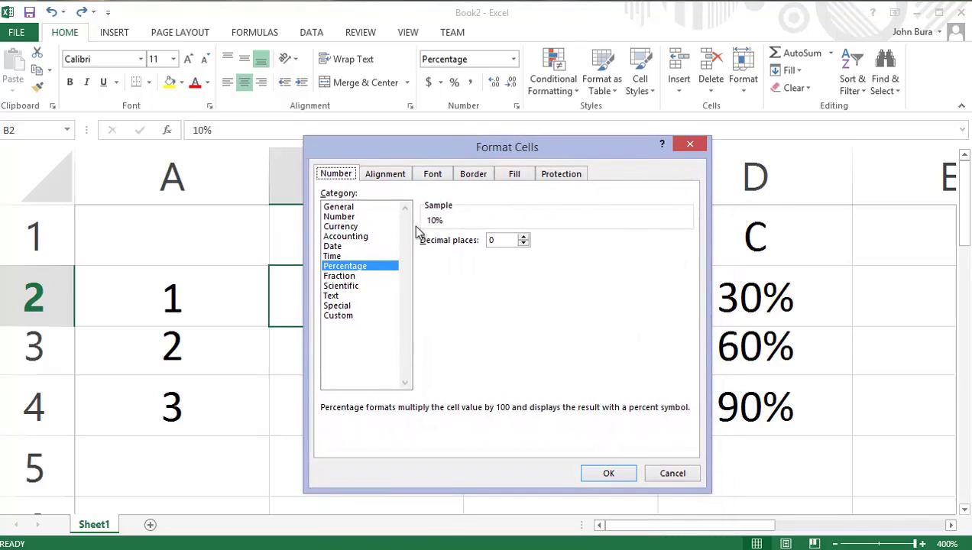
left_click(378, 217)
left_click(525, 237)
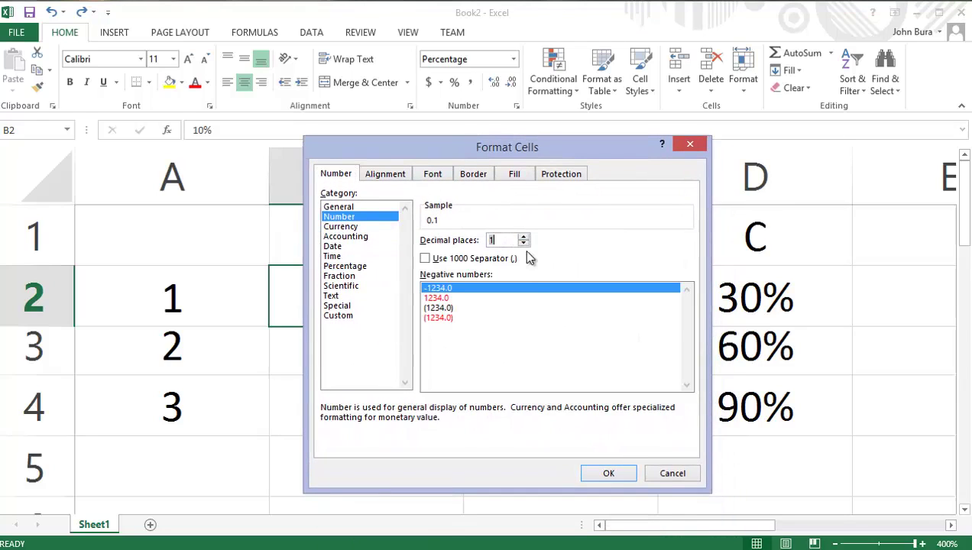
left_click(601, 469)
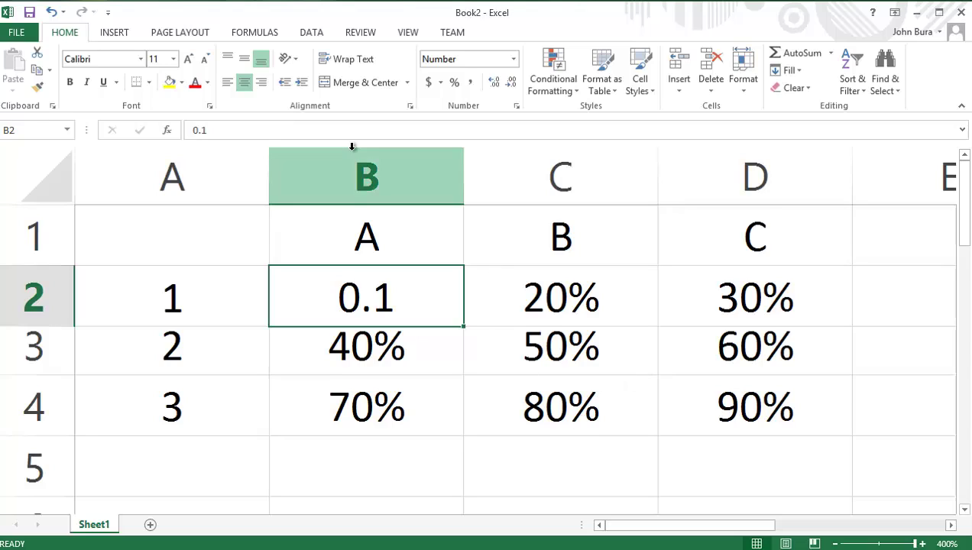
Increase the decimal places shown in cell B2 to 15.
left_click(490, 87)
left_click(490, 87)
left_click(489, 87)
left_click(490, 87)
left_click(490, 87)
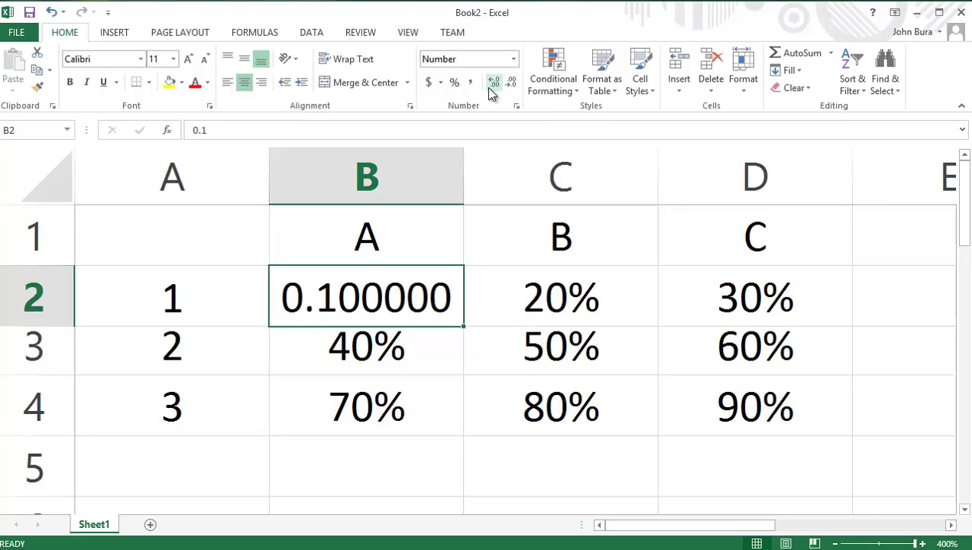
left_click(489, 87)
left_click(490, 87)
left_click(490, 87)
left_click(490, 87)
left_click(490, 87)
left_click(490, 87)
left_click(490, 87)
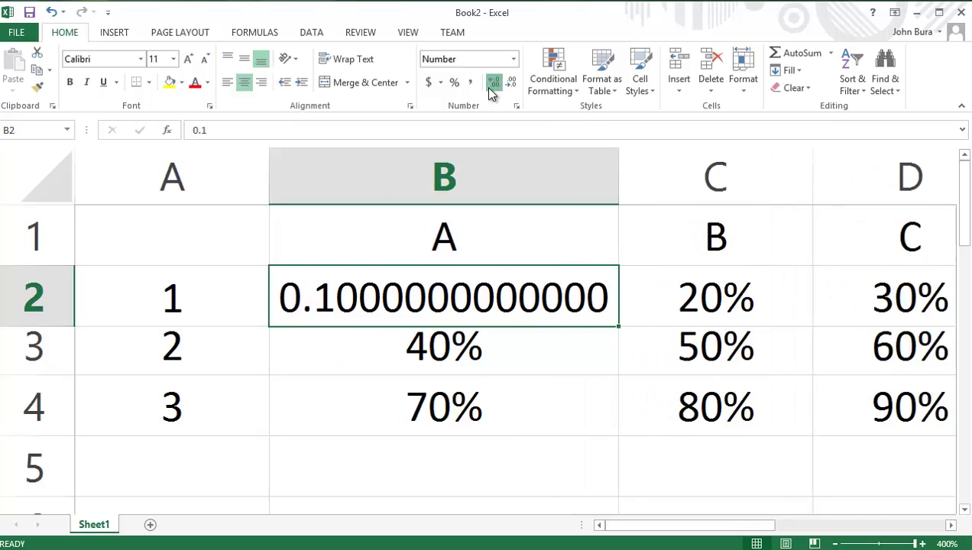
left_click(490, 87)
left_click(490, 87)
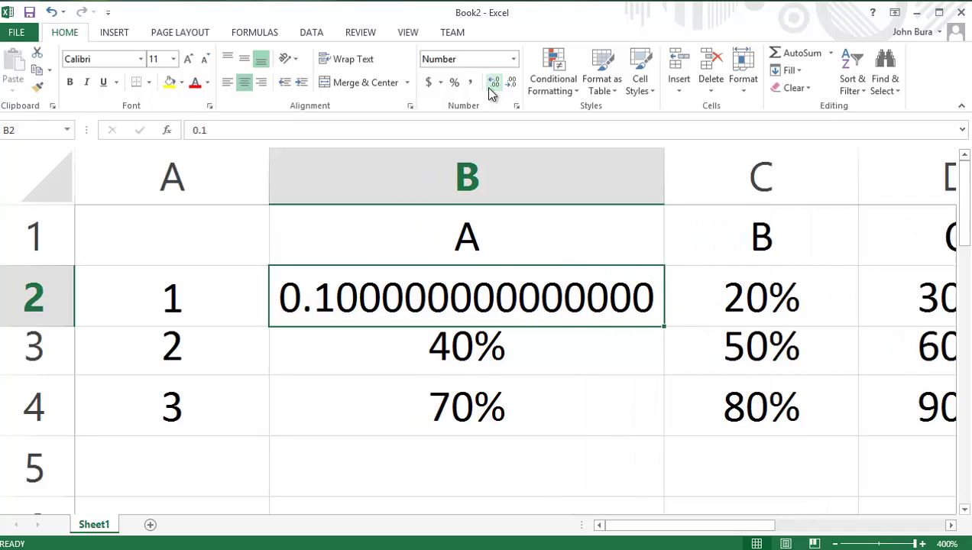
Undo the decimal place increases on cell B2 back to one decimal place.
key("ctrl+z")
key("ctrl+z")
key("ctrl+z")
key("ctrl+z")
key("ctrl+z")
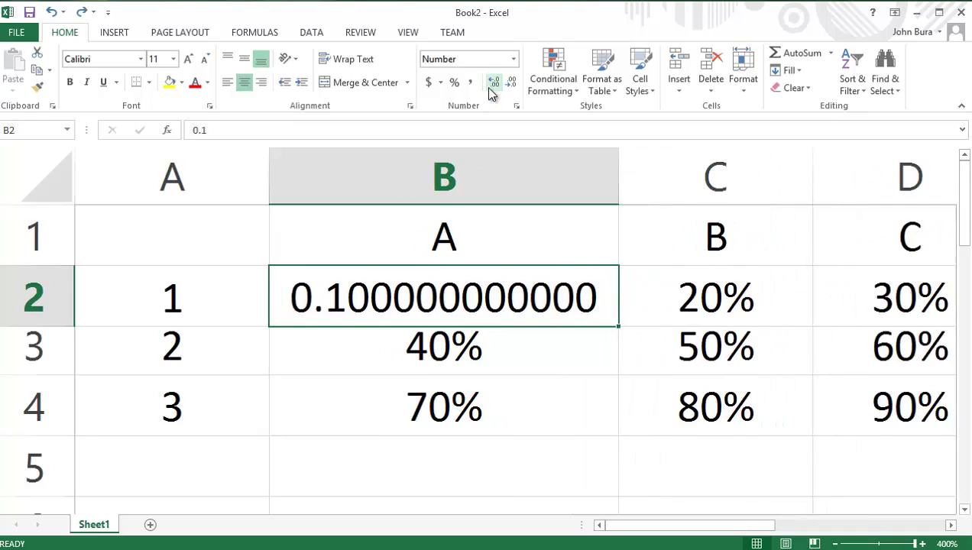
key("ctrl+z")
key("ctrl+z")
key("ctrl+z")
key("ctrl+z")
key("ctrl+z")
key("ctrl+z")
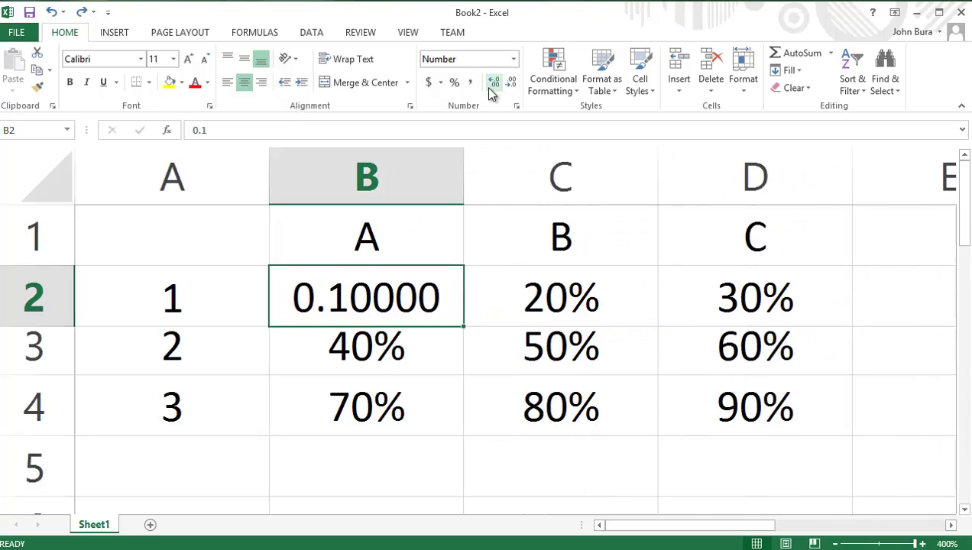
key("ctrl+z")
key("ctrl+z")
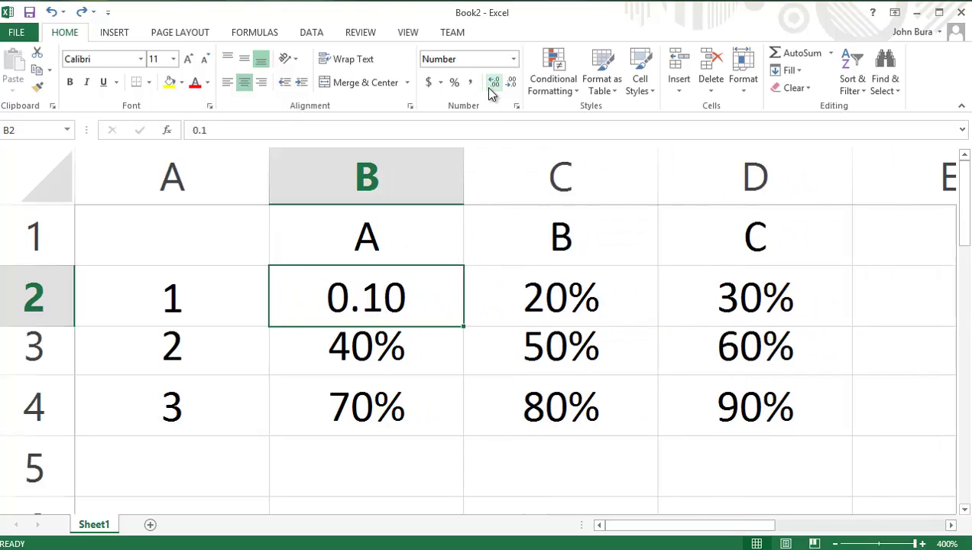
key("ctrl+z")
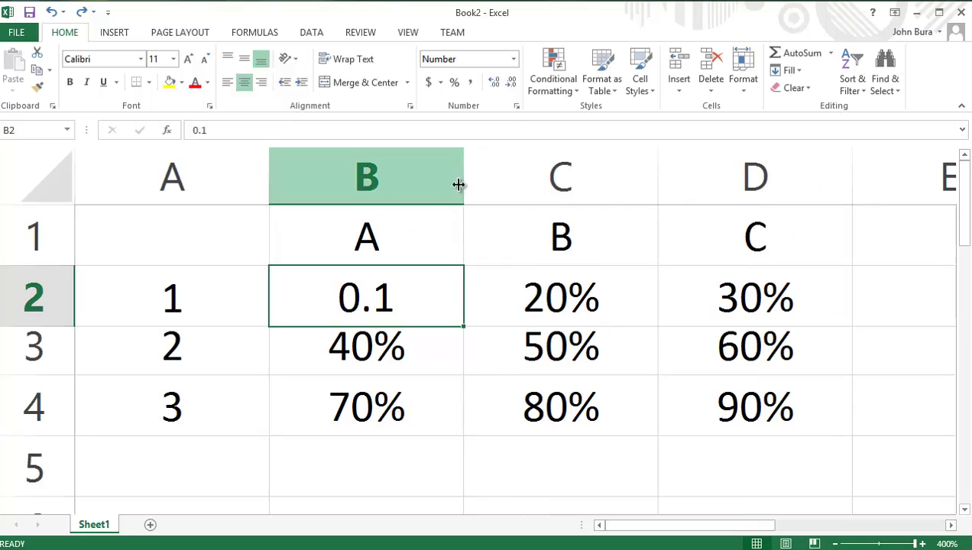
Widen column B slightly and return it to its original width.
left_click_drag(463, 185, 468, 185)
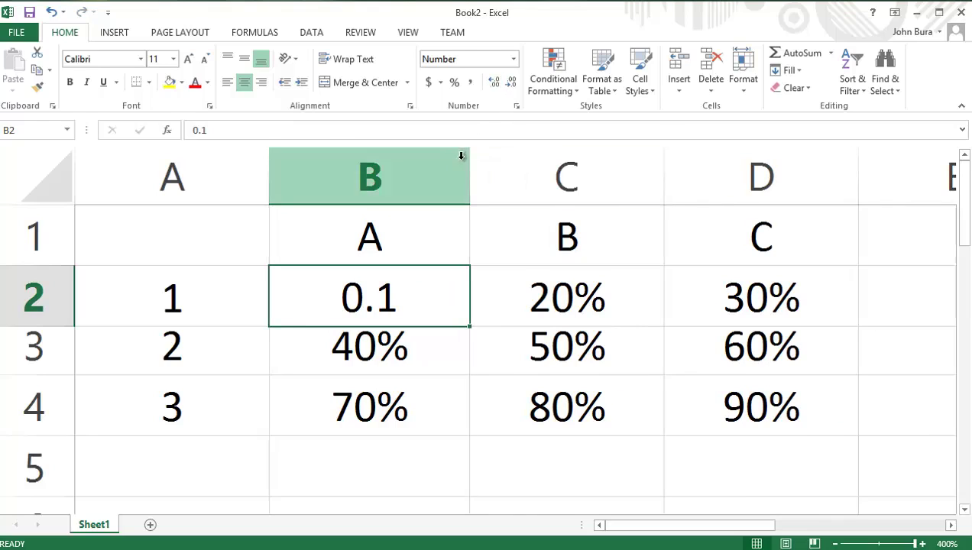
mouse_move(472, 168)
left_mouse_down()
mouse_move(488, 171)
mouse_move(470, 173)
left_mouse_up()
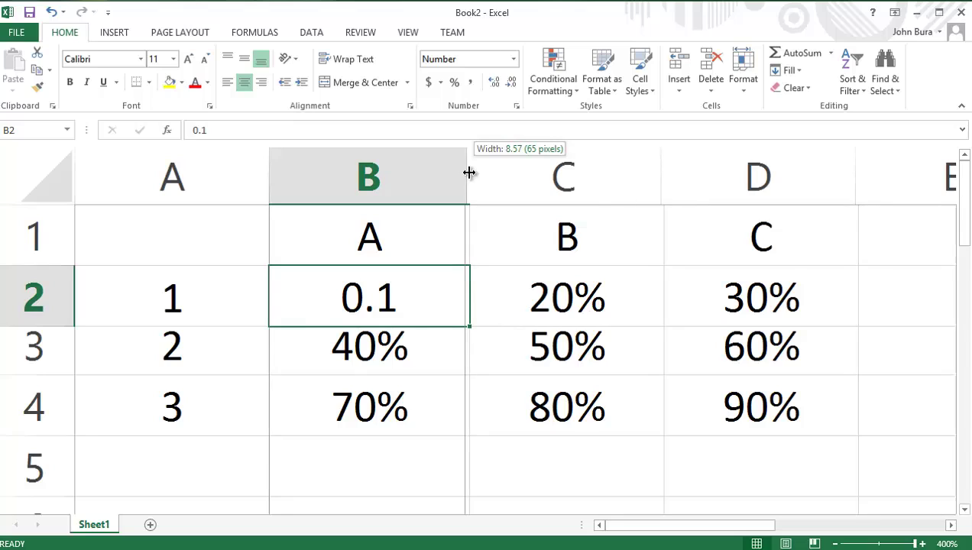
left_click_drag(470, 173, 464, 173)
Increase the decimal places of cell B2 until the number no longer fits the column width.
left_click(511, 82)
left_click(493, 82)
left_click(494, 83)
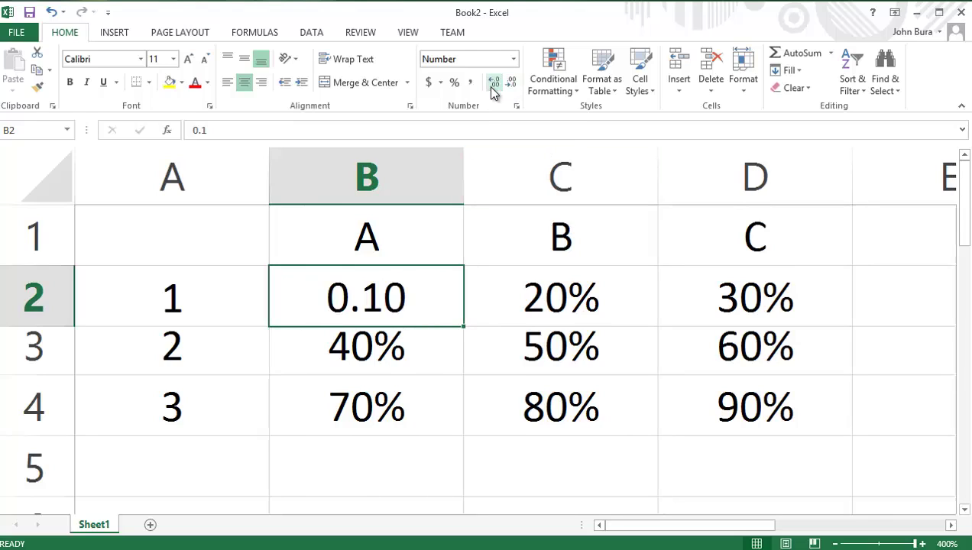
left_click(494, 83)
left_click(493, 82)
left_click(493, 83)
left_click(494, 82)
left_click(494, 82)
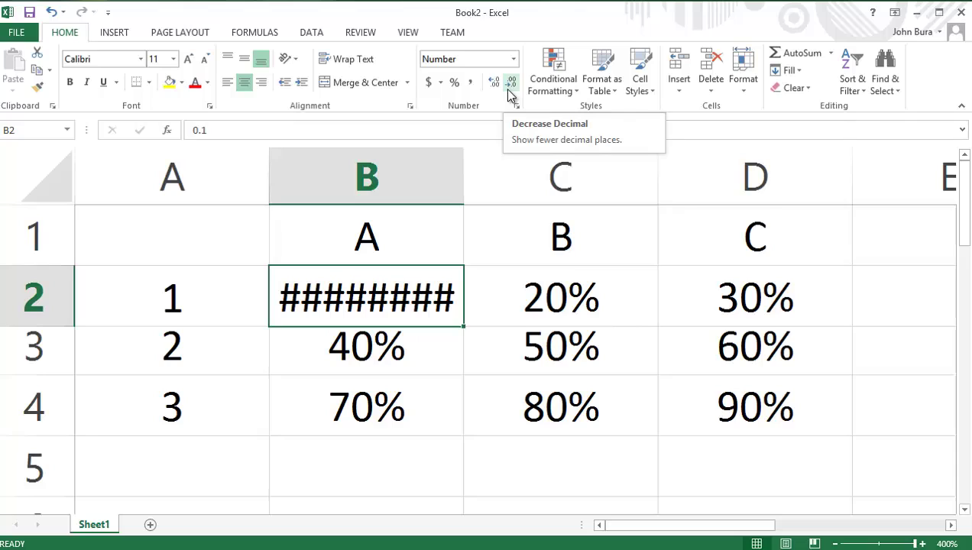
Reduce the decimal places shown in cell B2 to two.
left_click(509, 84)
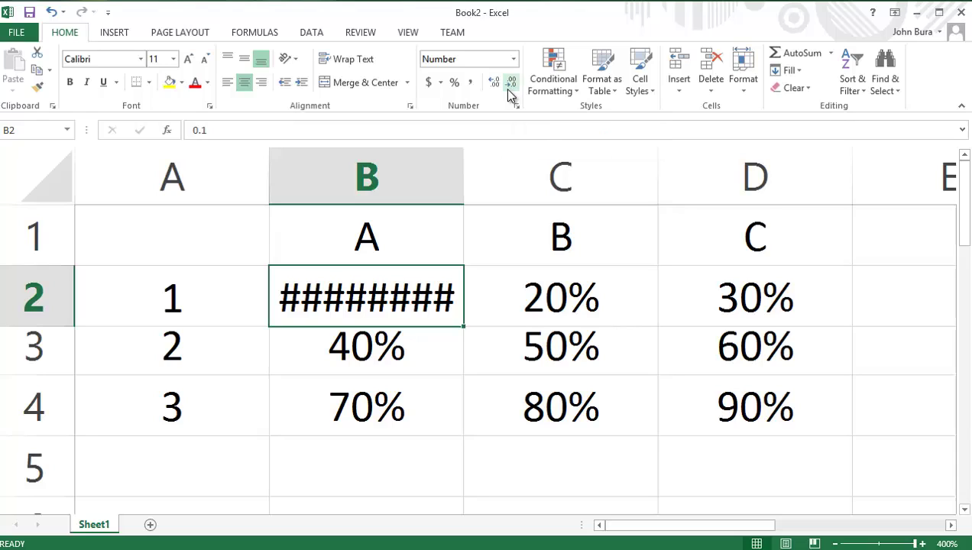
left_click(509, 84)
left_click(509, 84)
left_click(509, 84)
left_click(509, 84)
left_click(509, 84)
left_click(509, 84)
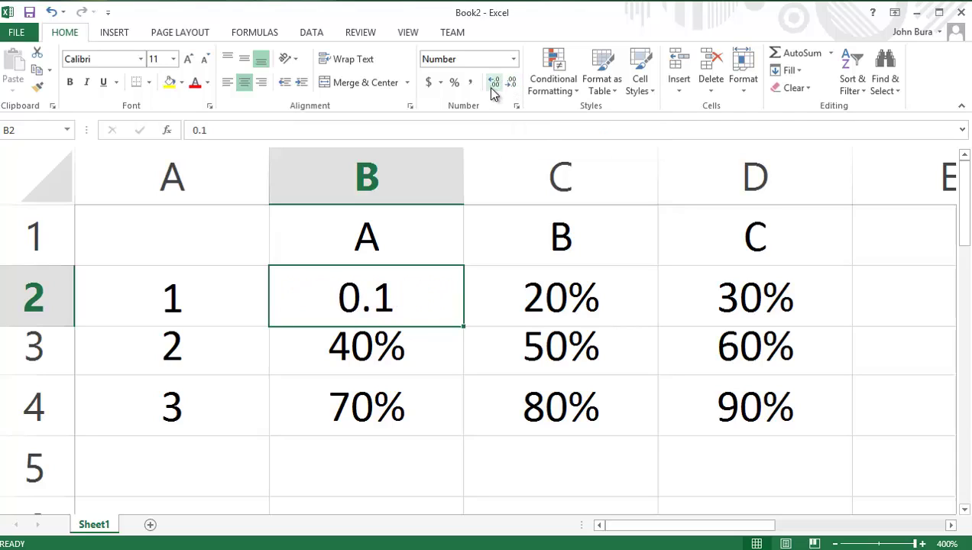
left_click(494, 84)
Open the cell formatting settings for the percentages in C2:D4 and choose the Number category.
left_click(570, 305)
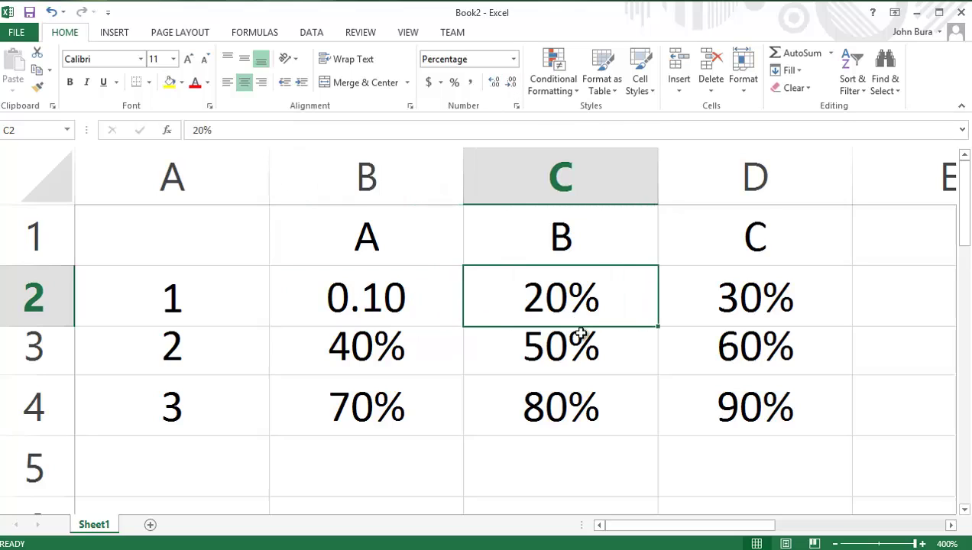
left_click_drag(789, 431, 576, 312)
right_click(576, 312)
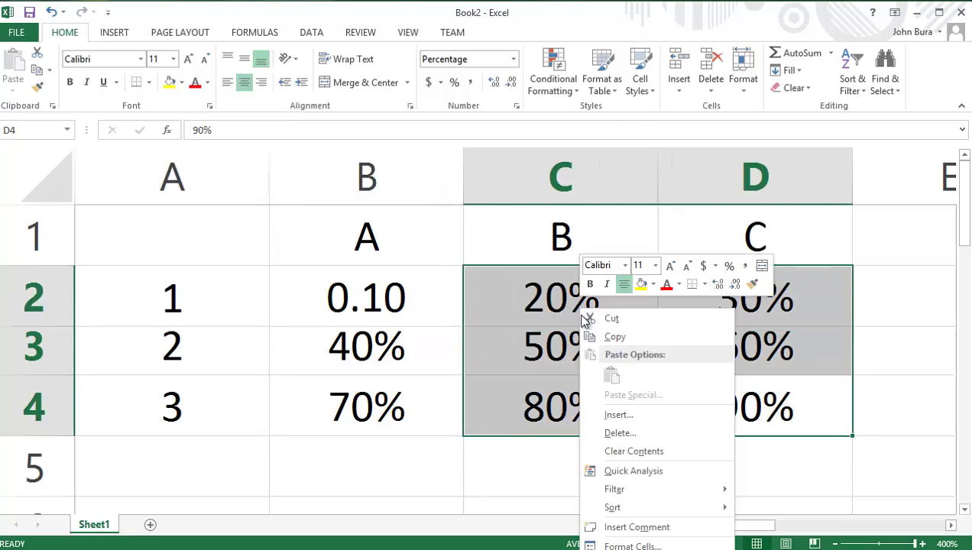
left_click(654, 546)
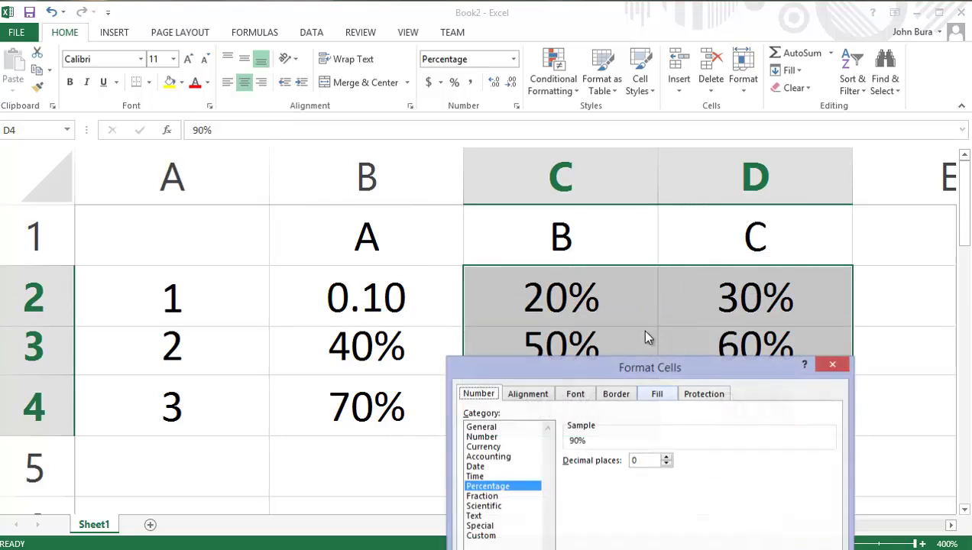
left_click_drag(645, 370, 596, 172)
left_click(433, 239)
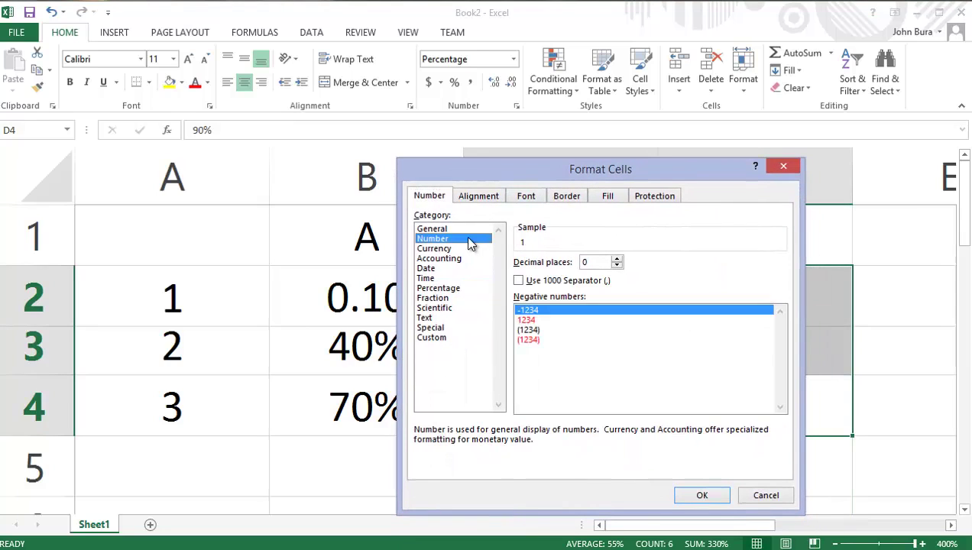
Raise the decimal places of the number format for C2:D4 to 6.
left_click(617, 259)
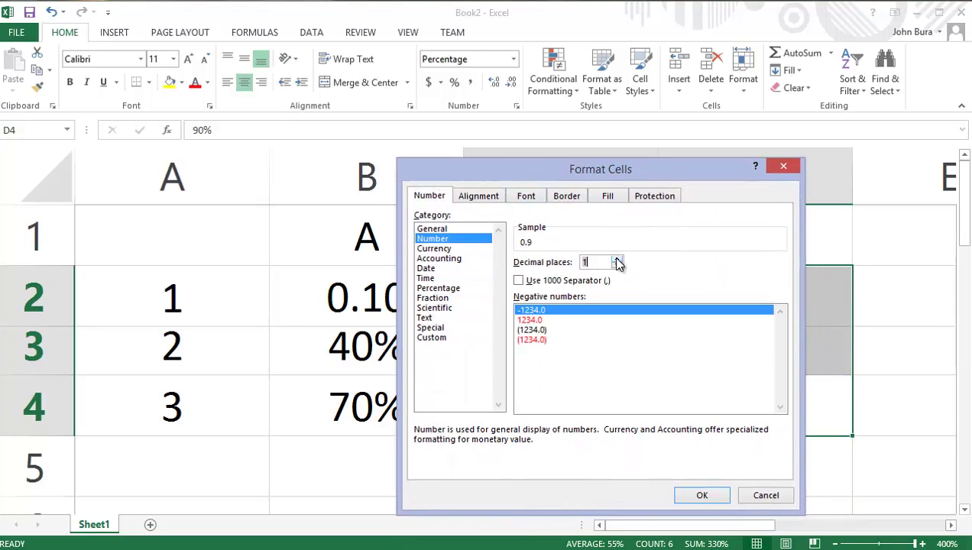
left_click(617, 259)
left_click(616, 259)
left_click(617, 259)
left_click(617, 259)
left_click(617, 259)
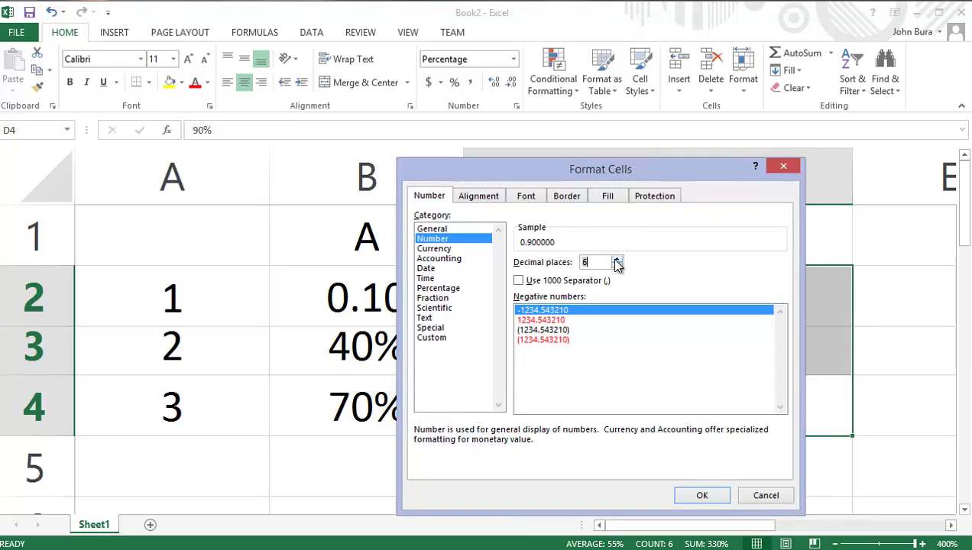
Set the decimal places for C2:D4 to 1 and apply the number format.
left_click(616, 266)
left_click(617, 266)
left_click(617, 266)
left_click(617, 266)
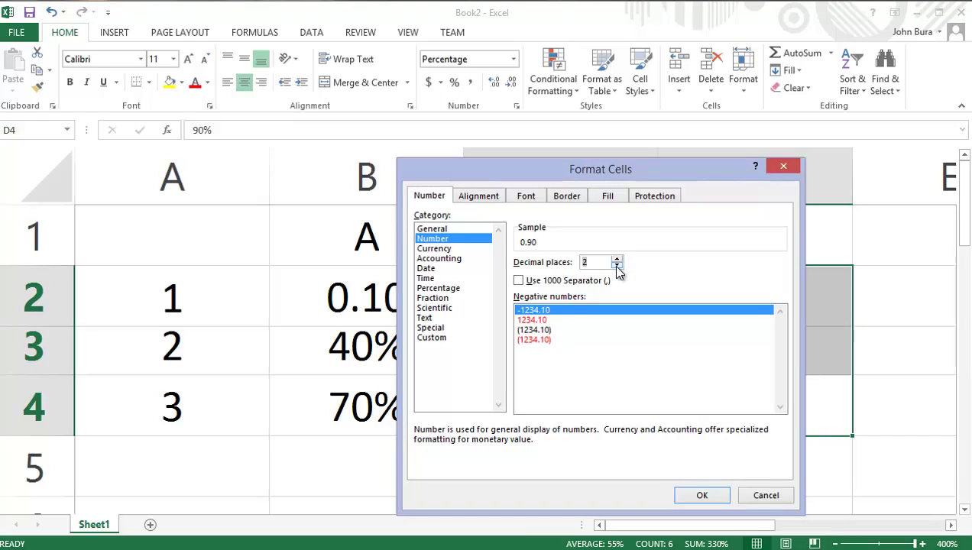
left_click(616, 266)
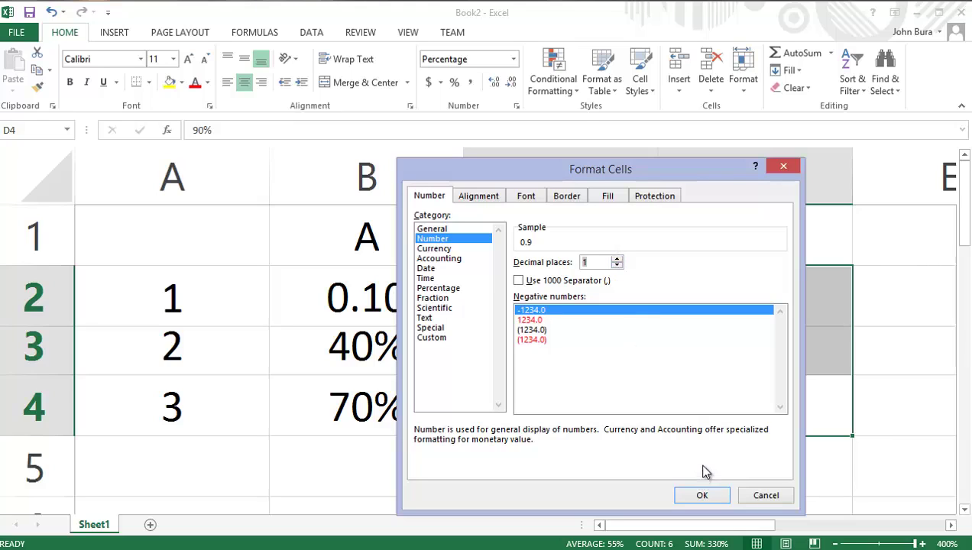
left_click(702, 495)
Format cells B3:B4 as Number with 1 decimal place.
left_click(437, 338)
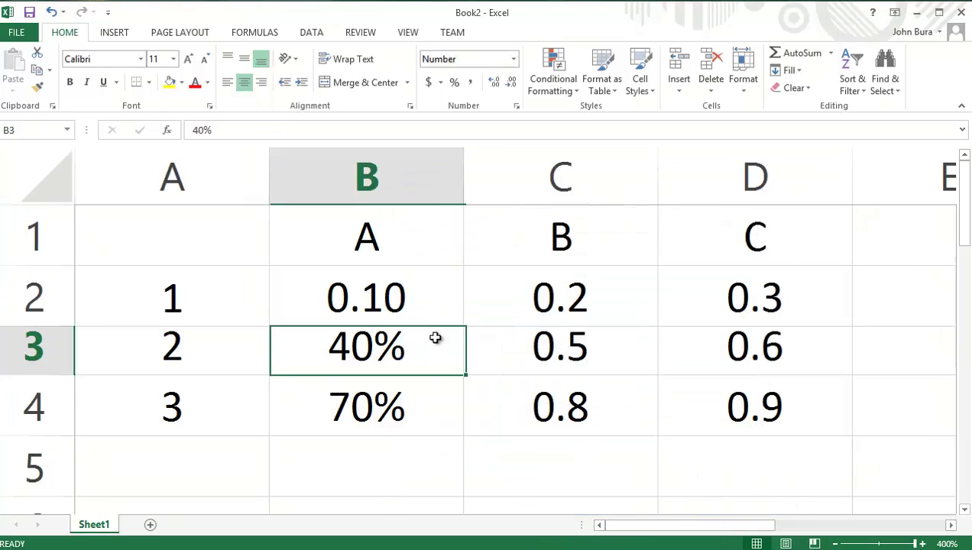
left_click(421, 379, "shift")
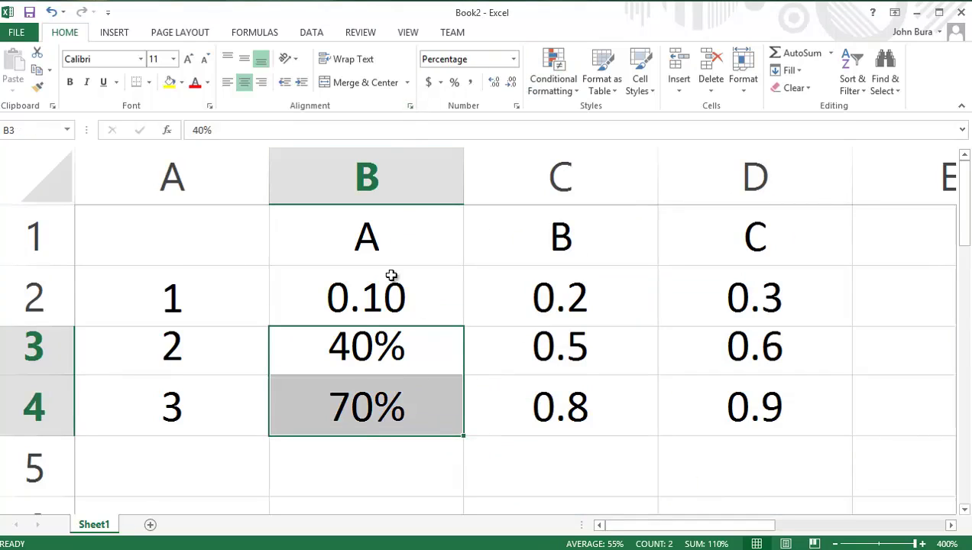
right_click(376, 350)
left_click(428, 546)
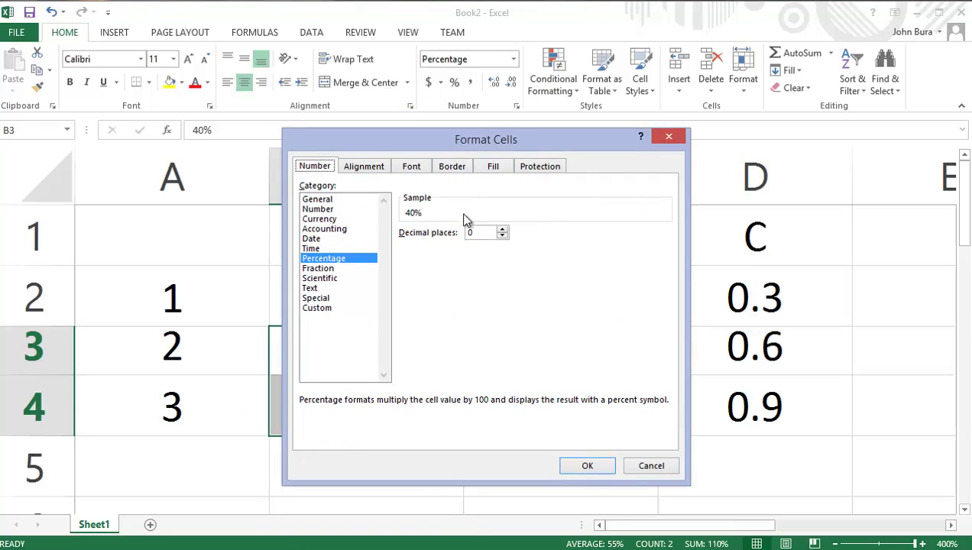
left_click(317, 208)
left_click(502, 230)
left_click(502, 229)
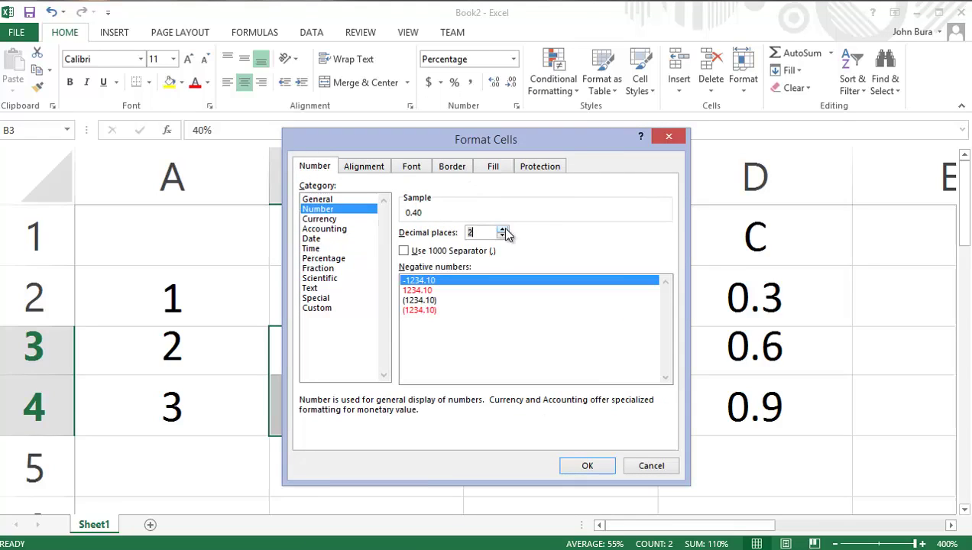
left_click(502, 237)
left_click(587, 465)
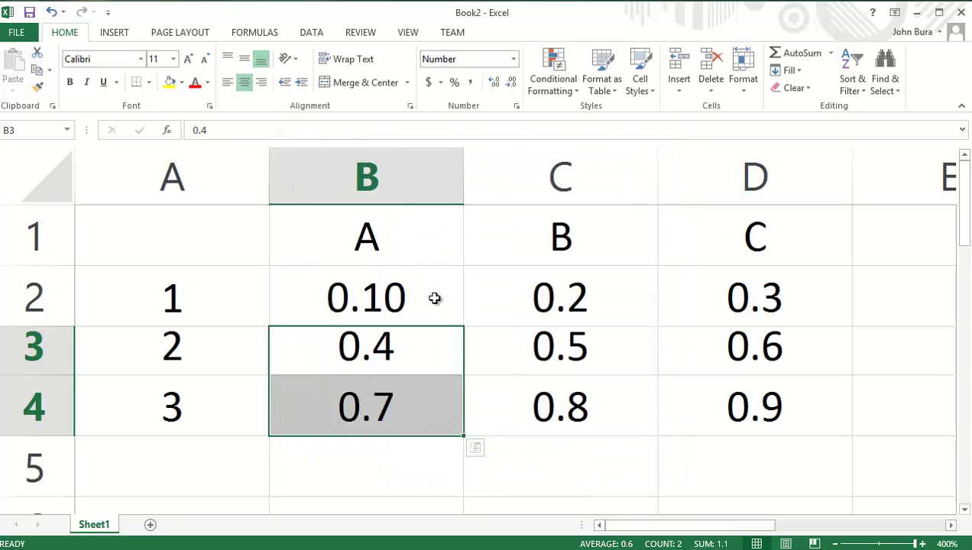
Select the range B2:D4 and enter 1111 in its first cell, B2.
left_click_drag(434, 298, 741, 408)
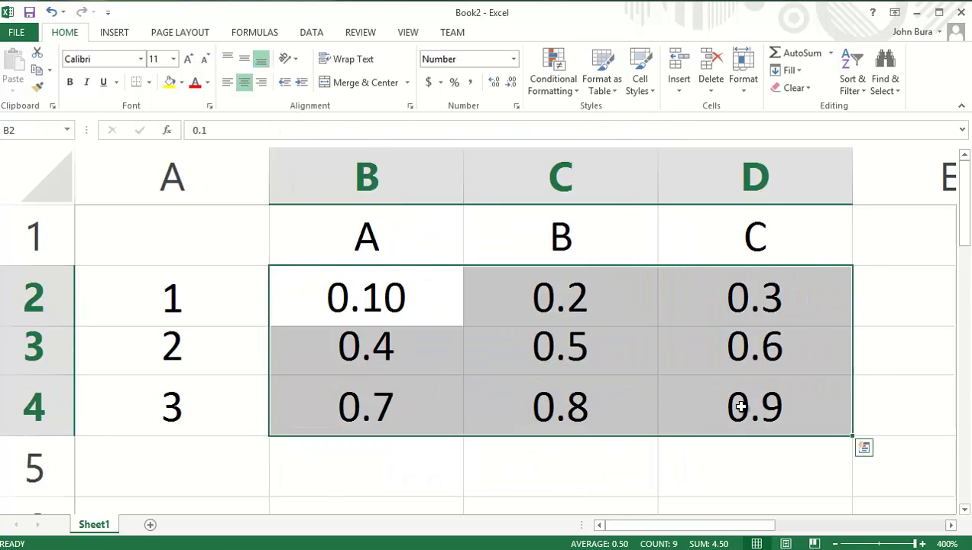
type("1111")
left_click(622, 390)
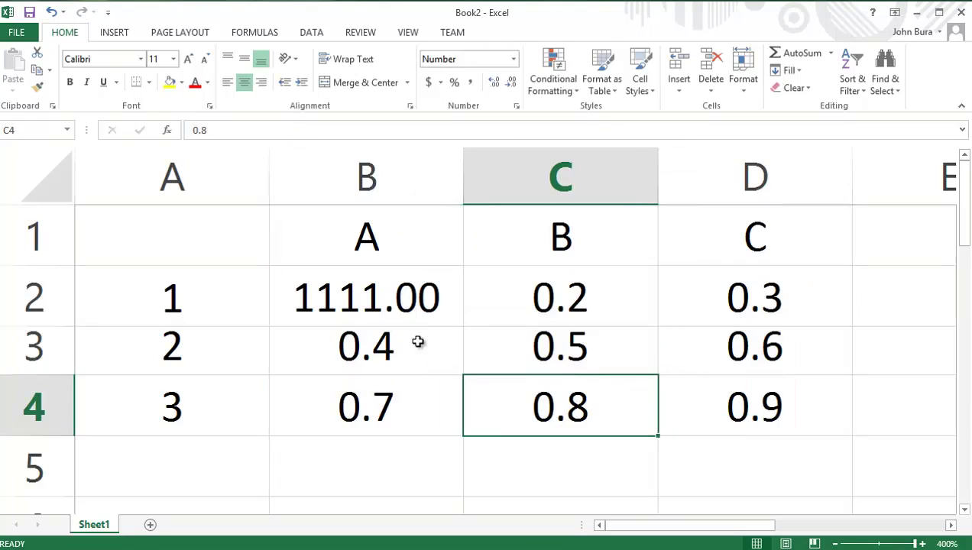
Turn on the 1000 separator in the number format of cell B2 and apply it.
left_click(423, 313)
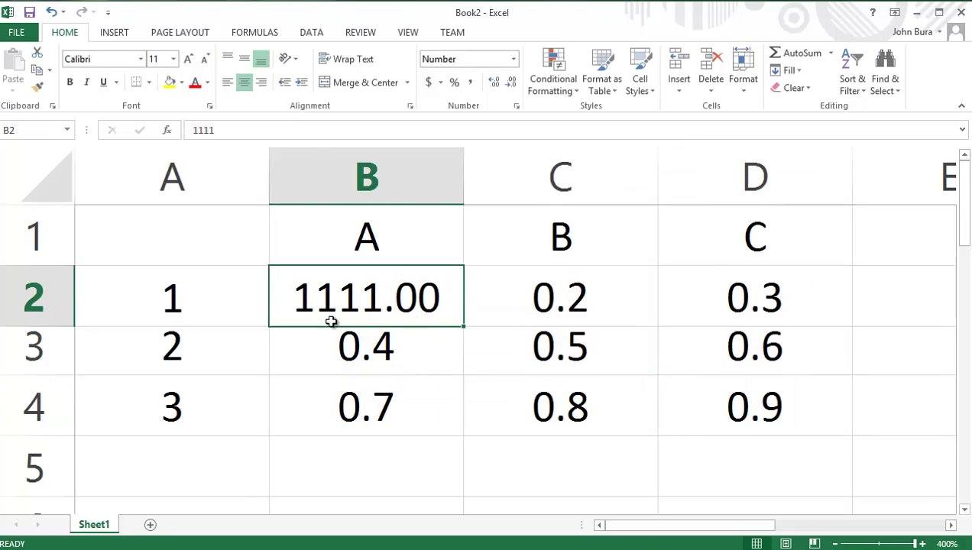
right_click(389, 299)
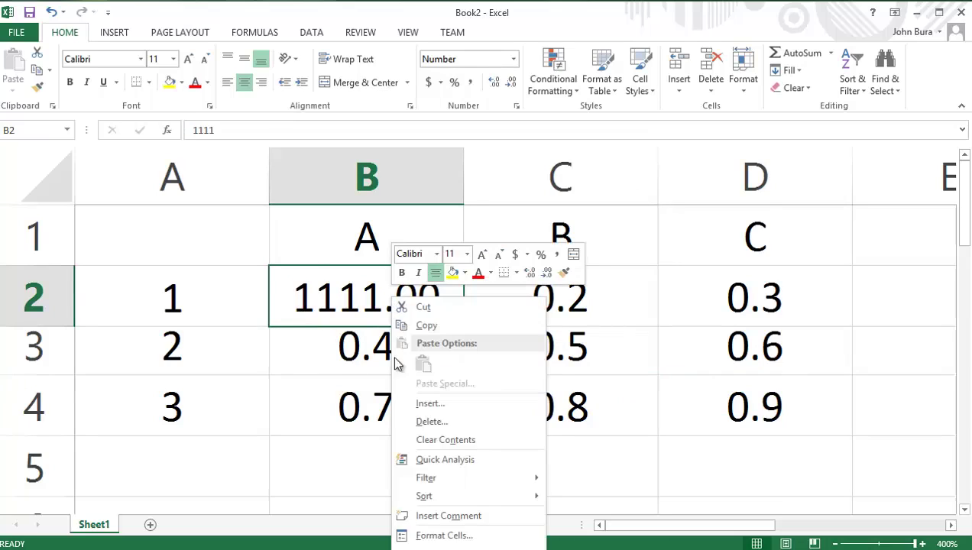
left_click(496, 533)
left_click_drag(525, 341, 535, 174)
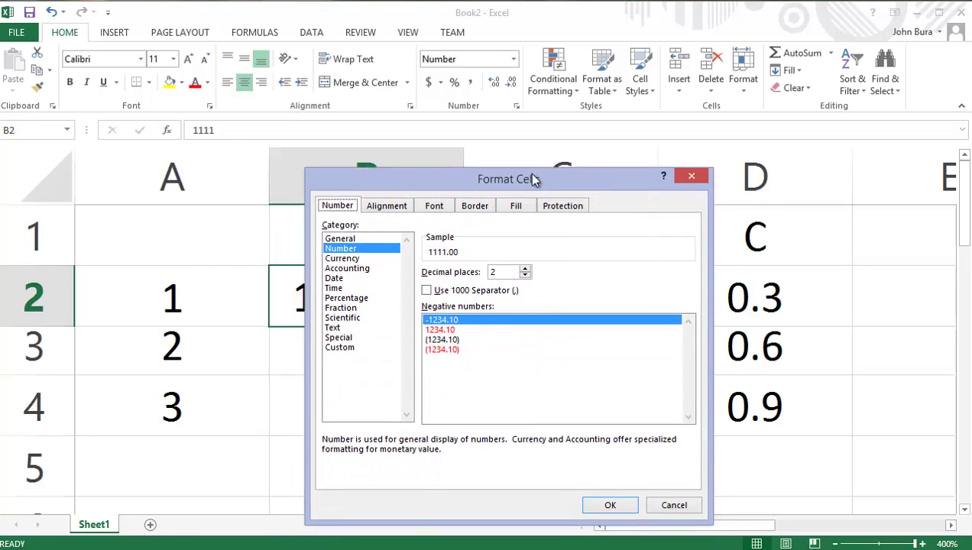
left_click(426, 287)
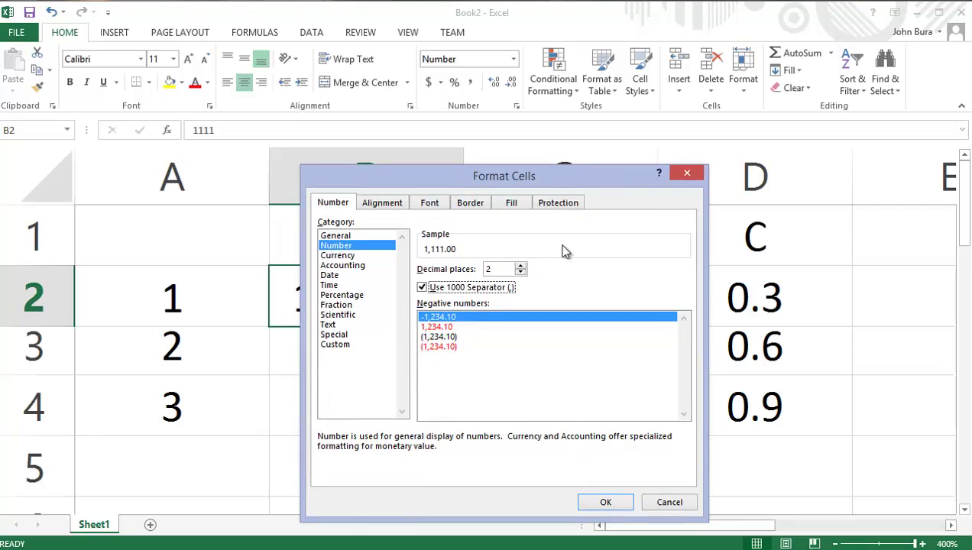
left_click_drag(546, 184, 550, 136)
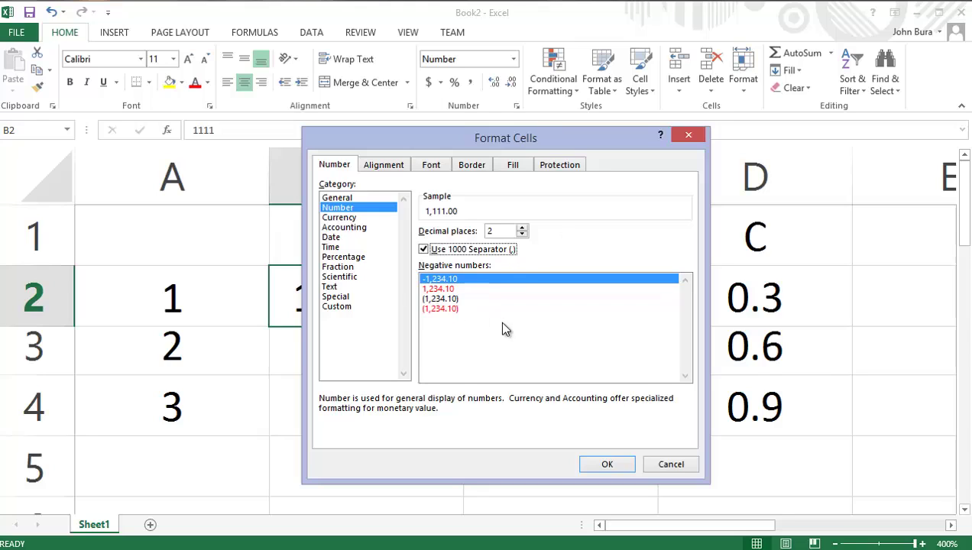
left_click(603, 466)
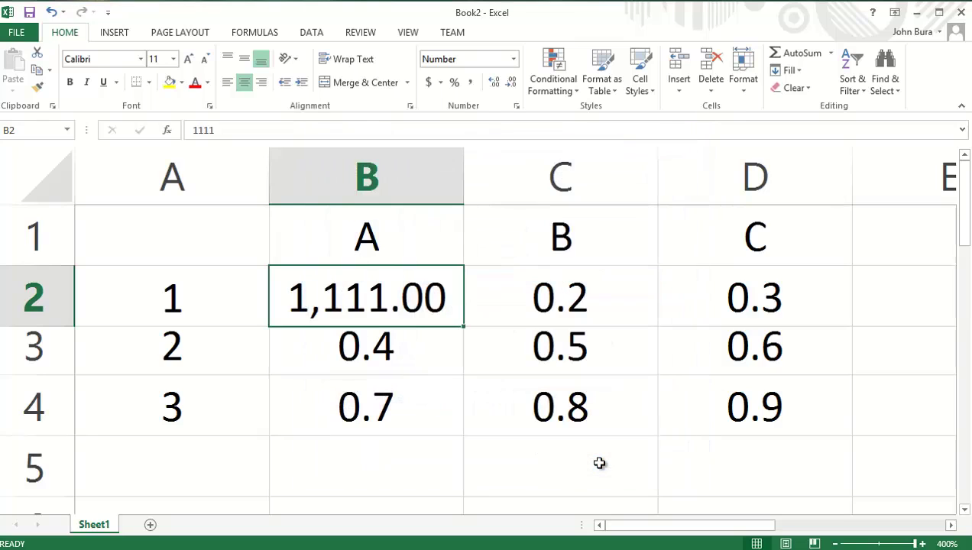